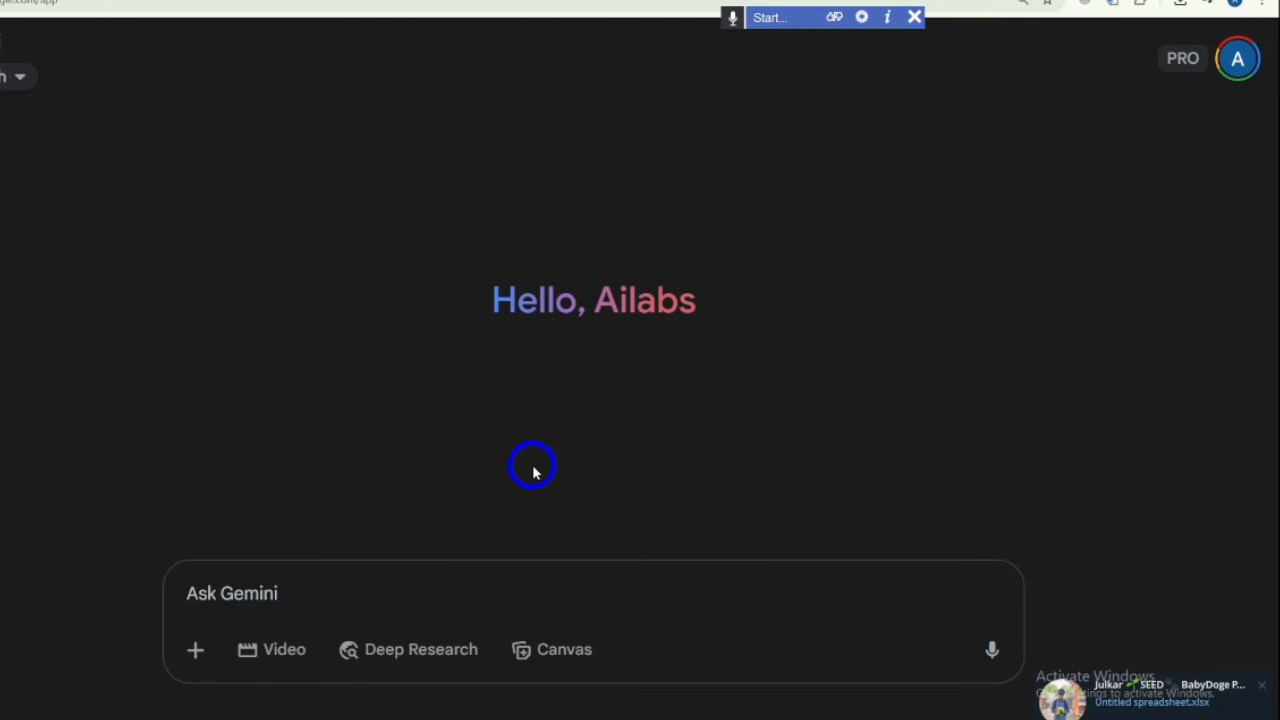
{"action": "left_click", "coordinate": [510, 712]}
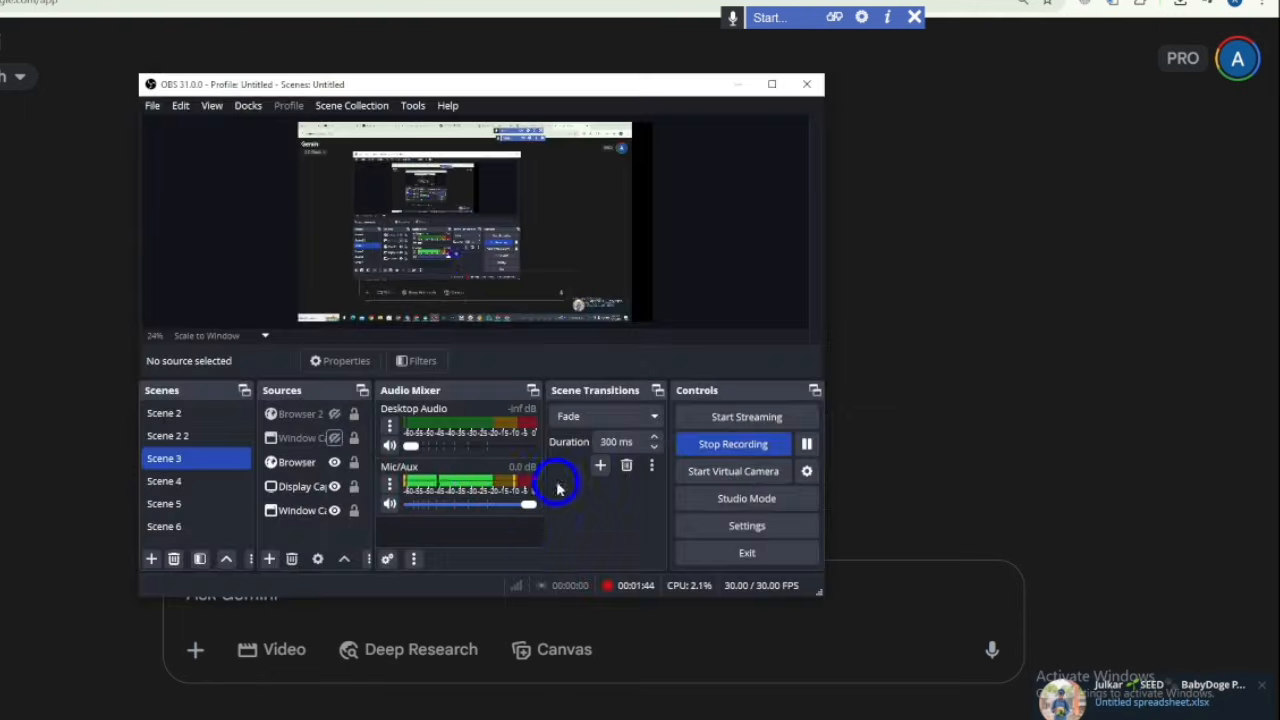
{"action": "left_click", "coordinate": [512, 712]}
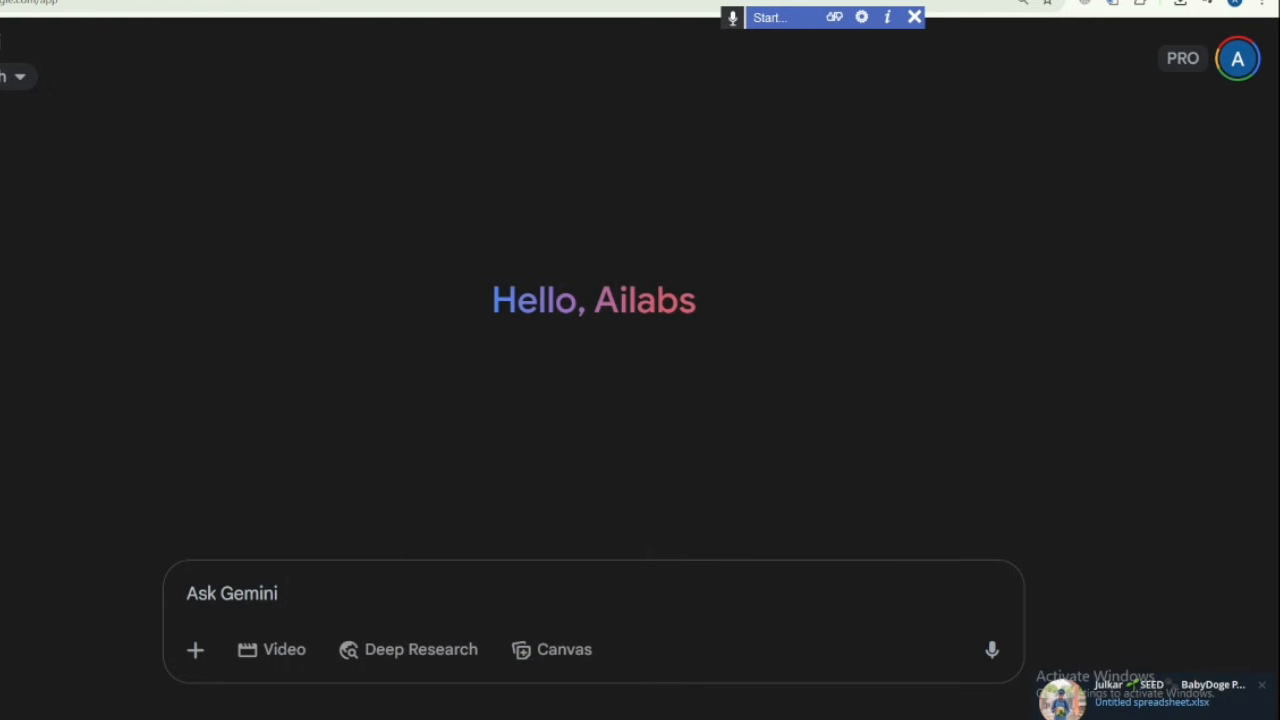
Switch to the mirrored phone screen and copy the full Bengali market-interview video prompt from the Gemini chat
{"action": "left_click", "coordinate": [509, 677]}
{"action": "scroll", "coordinate": [810, 378], "scroll_direction": "up", "scroll_amount": 3}
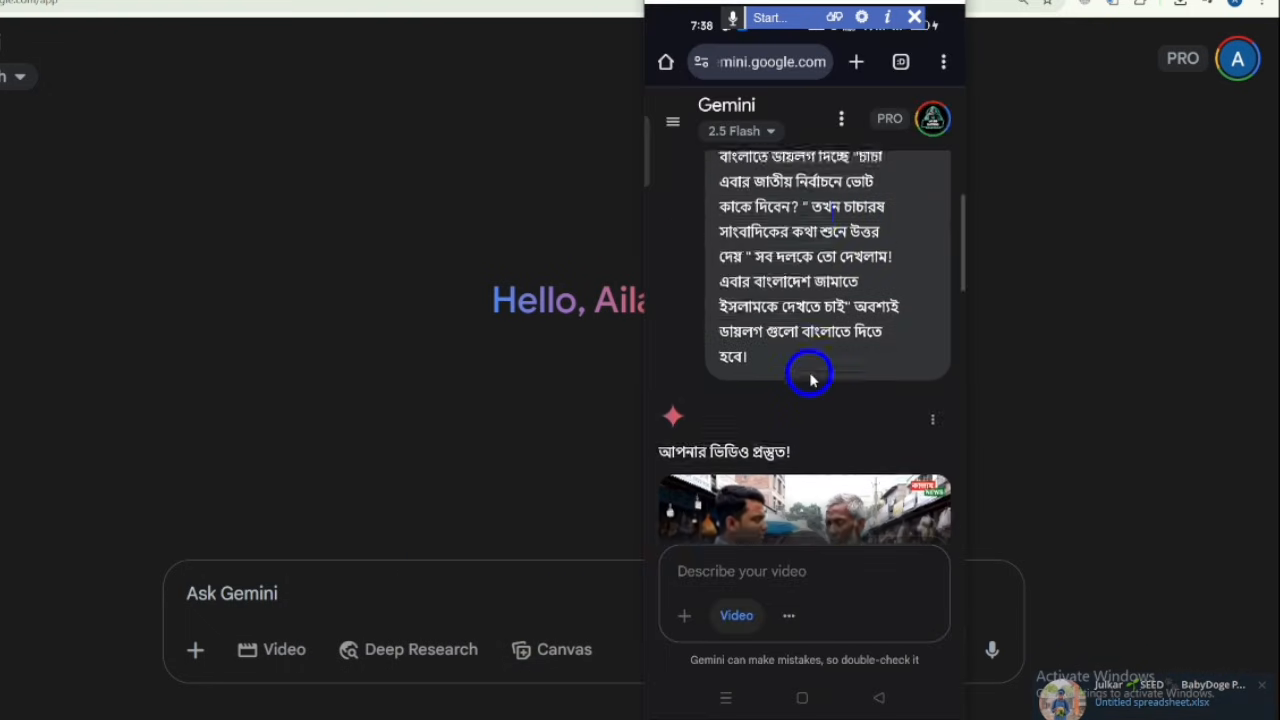
{"action": "scroll", "coordinate": [810, 378], "scroll_direction": "up", "scroll_amount": 2}
{"action": "scroll", "coordinate": [862, 303], "scroll_direction": "down", "scroll_amount": 1}
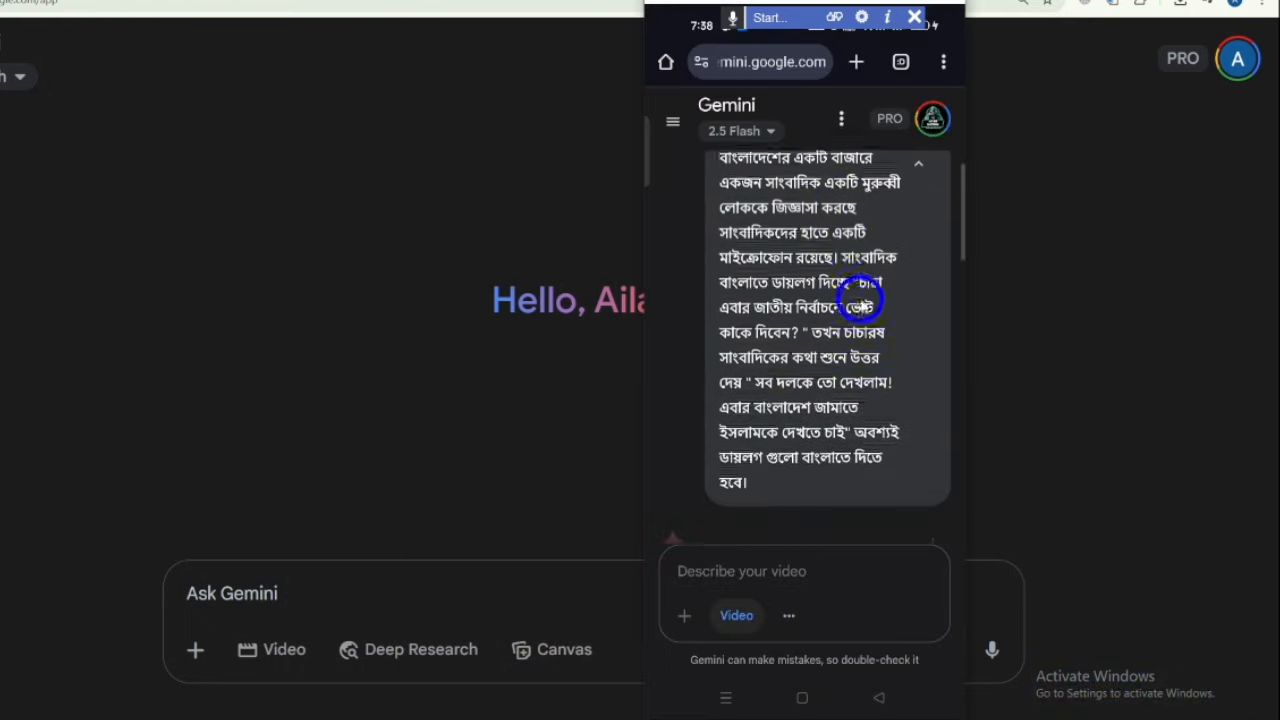
{"action": "scroll", "coordinate": [825, 280], "scroll_direction": "up", "scroll_amount": 1}
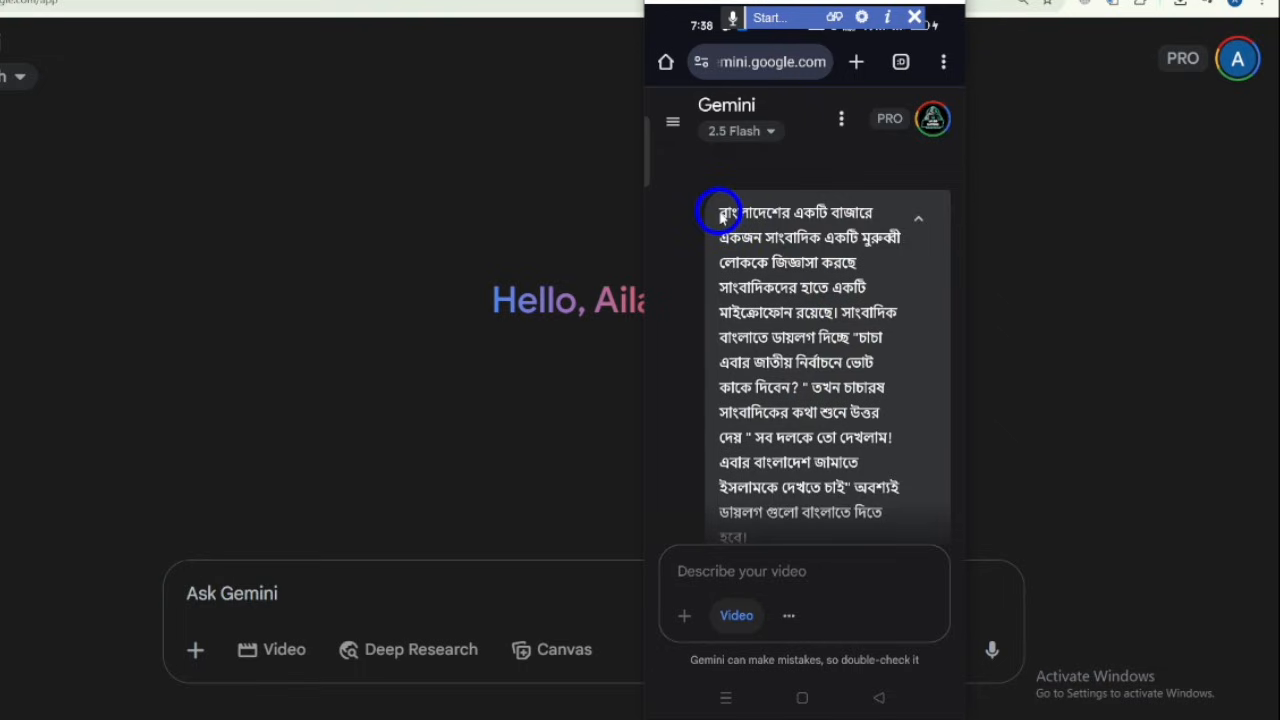
{"action": "left_click_drag", "start_coordinate": [728, 222], "coordinate": [862, 540]}
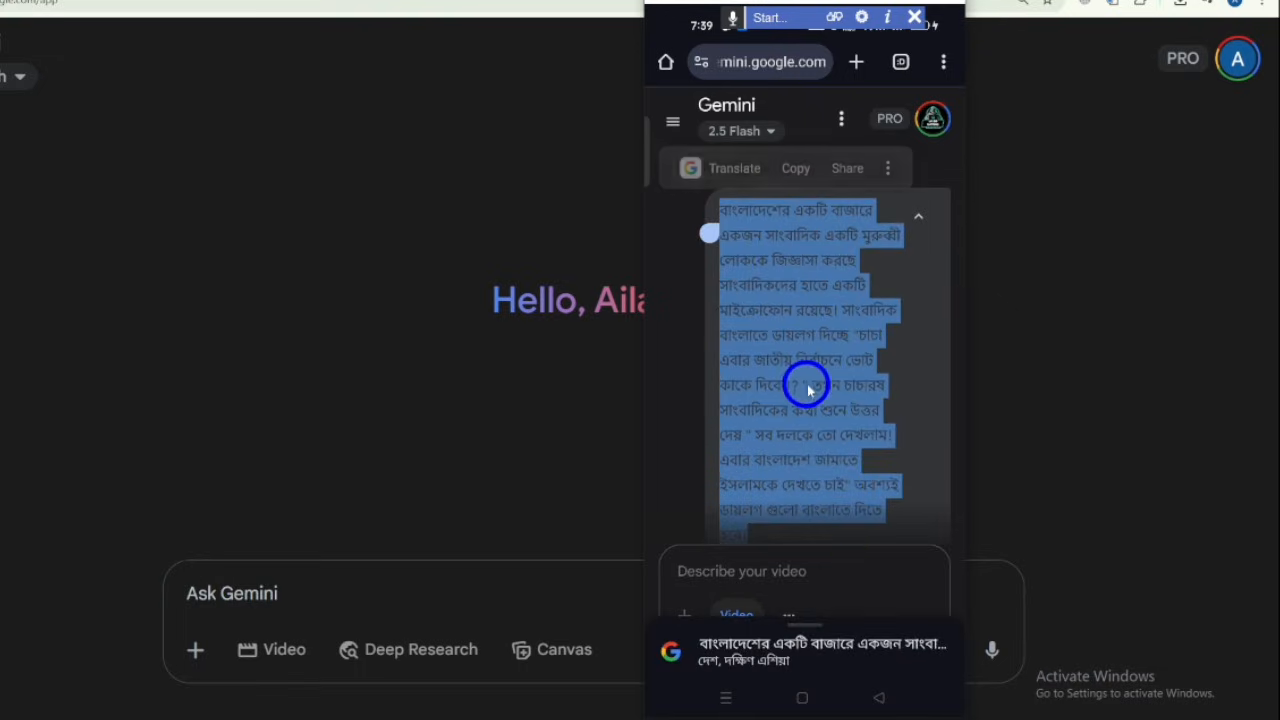
{"action": "left_click", "coordinate": [795, 167]}
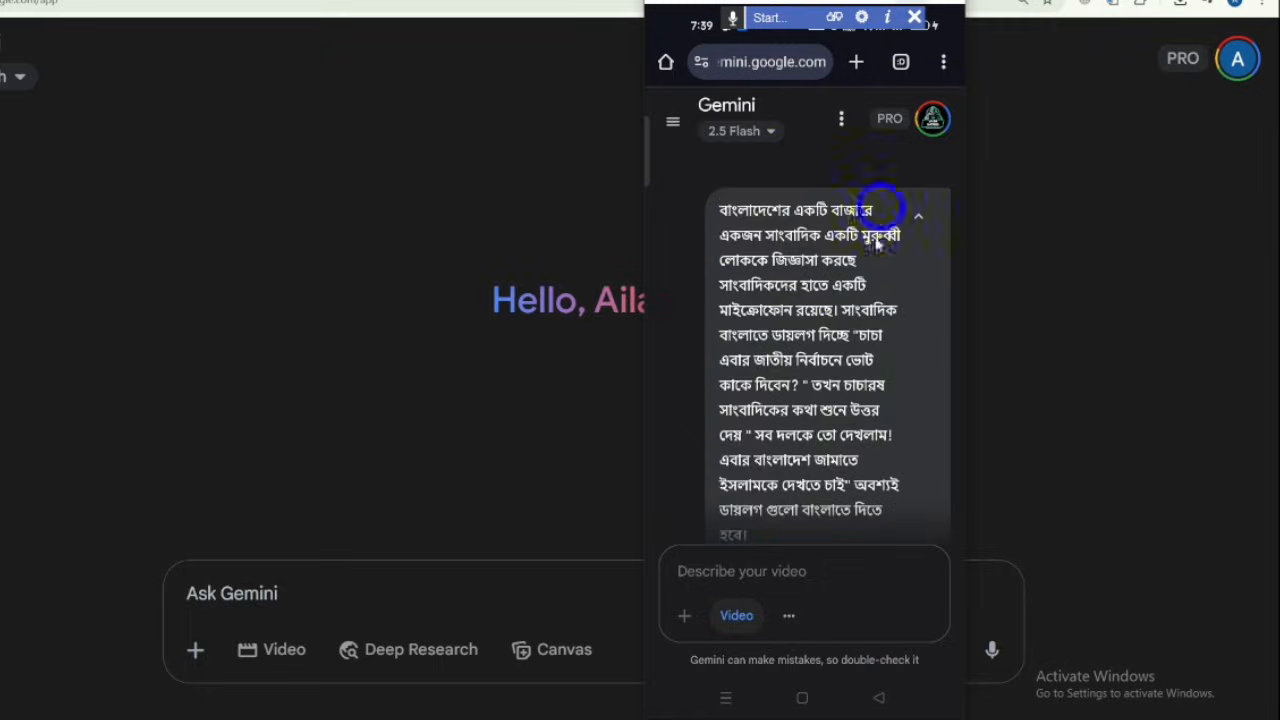
Return to Gemini in the desktop browser, turn on Video generation with Veo 3, and paste the copied Bengali prompt
{"action": "left_click", "coordinate": [1023, 437]}
{"action": "left_click", "coordinate": [259, 594]}
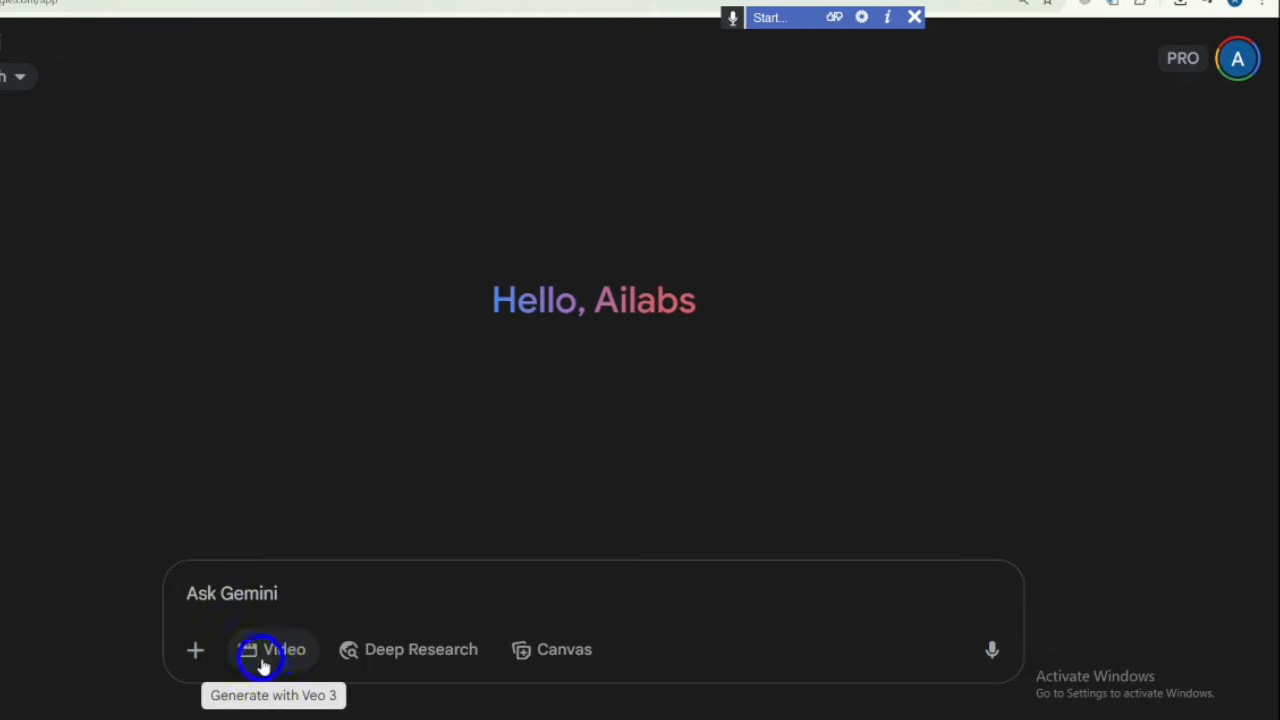
{"action": "left_click_drag", "start_coordinate": [208, 697], "coordinate": [340, 703]}
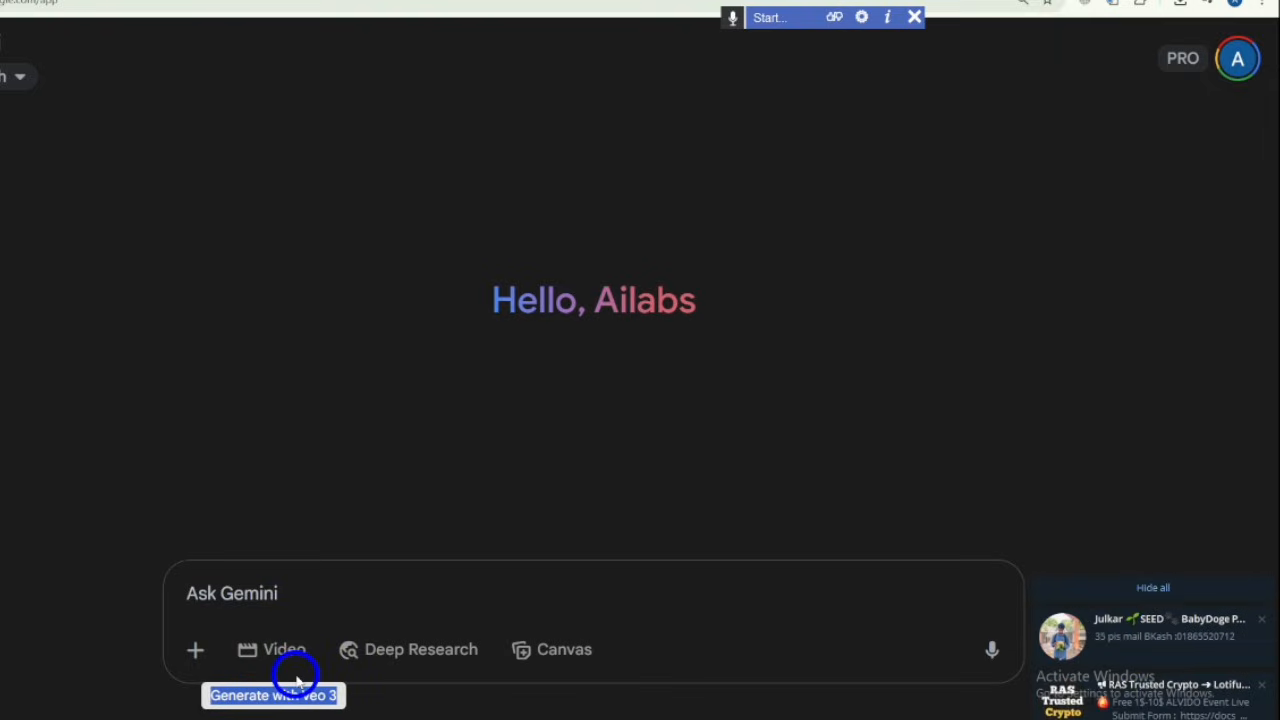
{"action": "left_click", "coordinate": [1157, 590]}
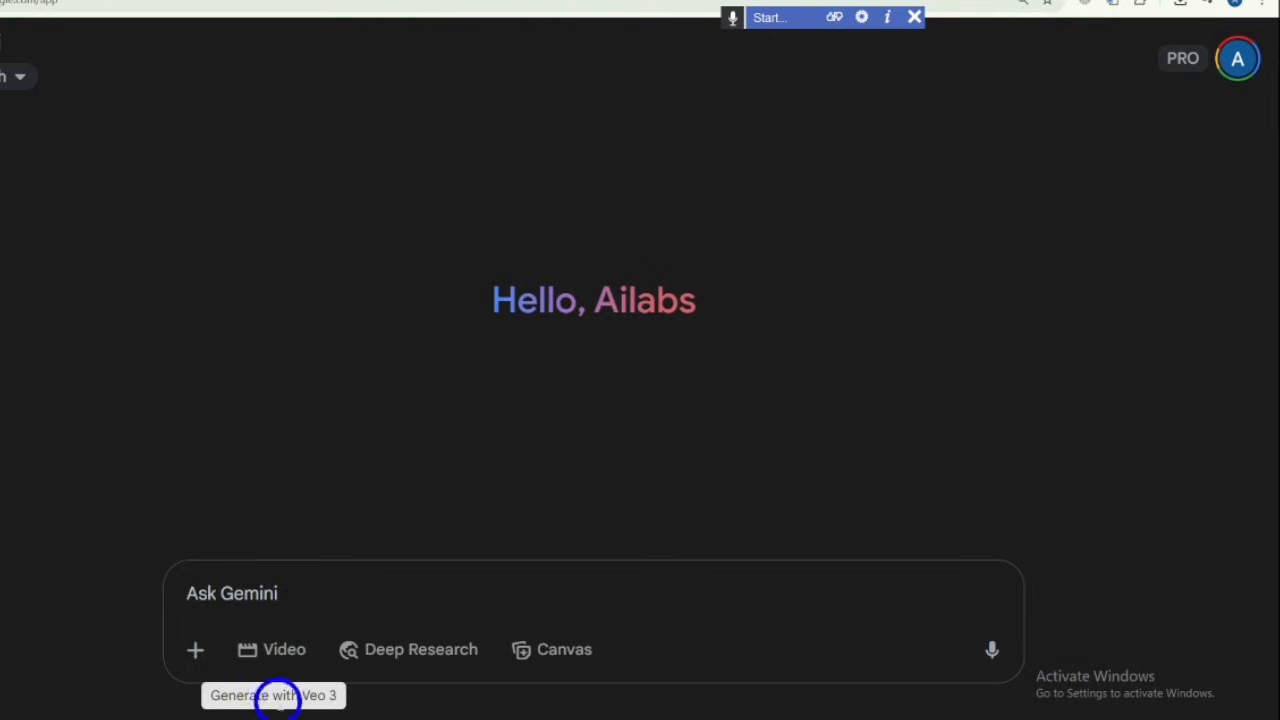
{"action": "left_click", "coordinate": [282, 656]}
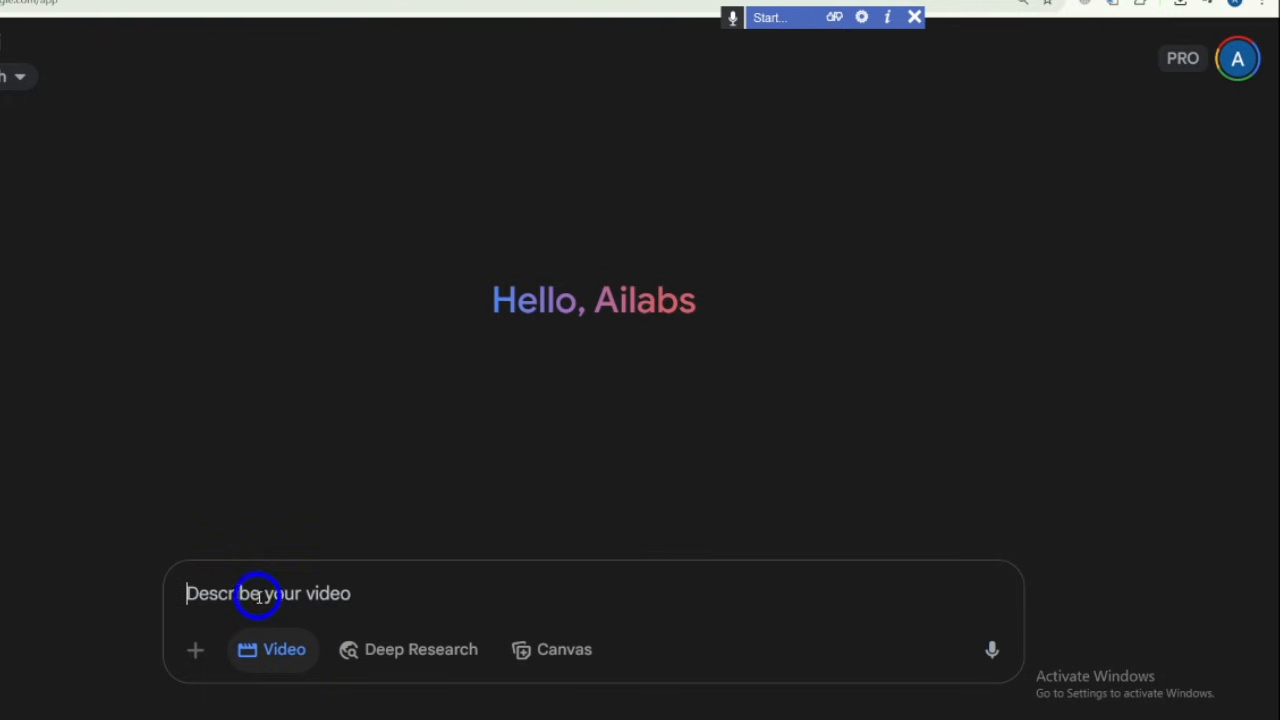
{"action": "right_click", "coordinate": [311, 596]}
{"action": "left_click", "coordinate": [369, 408]}
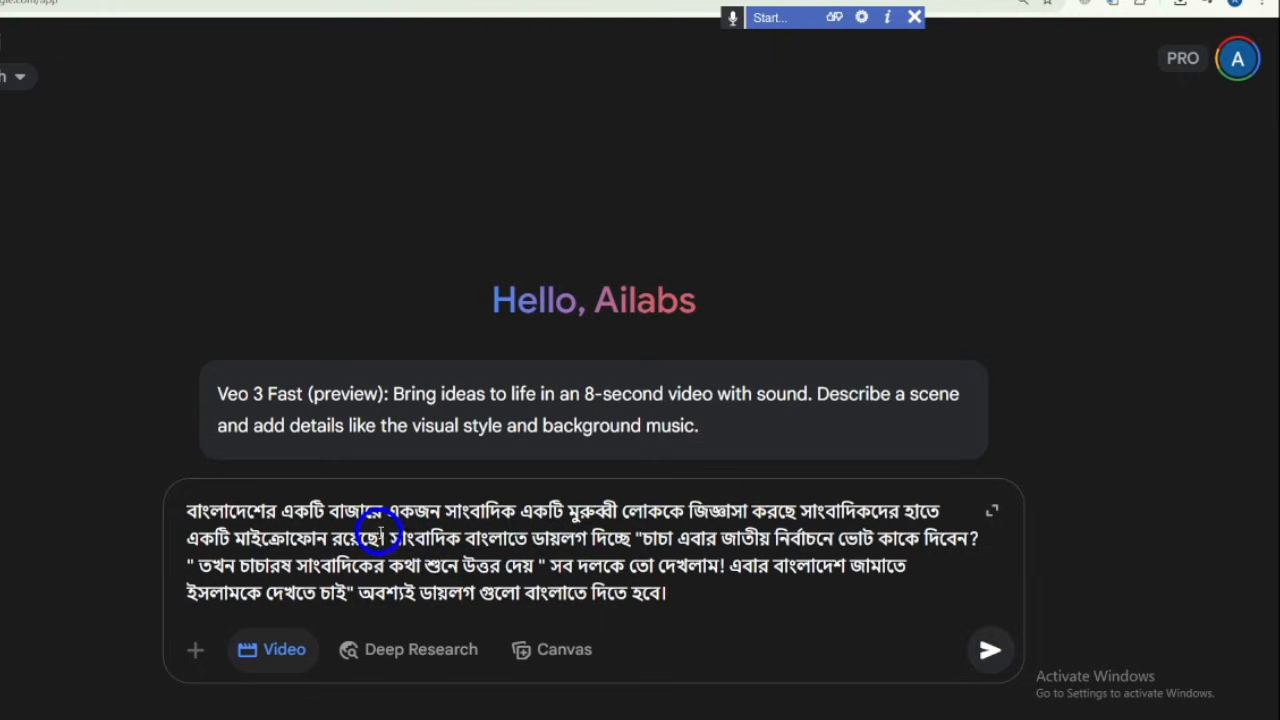
Correct the misspelled word "চাচারষ" in the video prompt to "চাচা"
{"action": "mouse_move", "coordinate": [390, 538]}
{"action": "left_mouse_down"}
{"action": "mouse_move", "coordinate": [620, 546]}
{"action": "mouse_move", "coordinate": [400, 538]}
{"action": "left_mouse_up"}
{"action": "scroll", "coordinate": [640, 538], "scroll_direction": "up", "scroll_amount": 3}
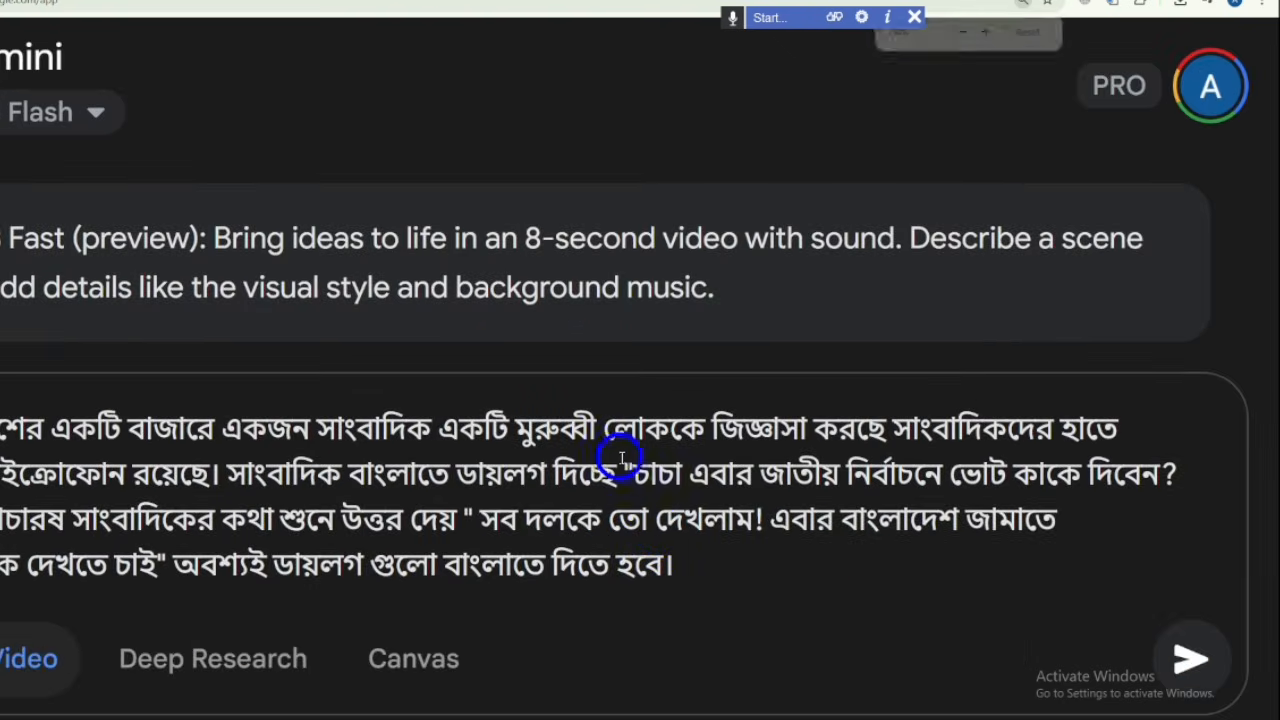
{"action": "left_click", "coordinate": [628, 466]}
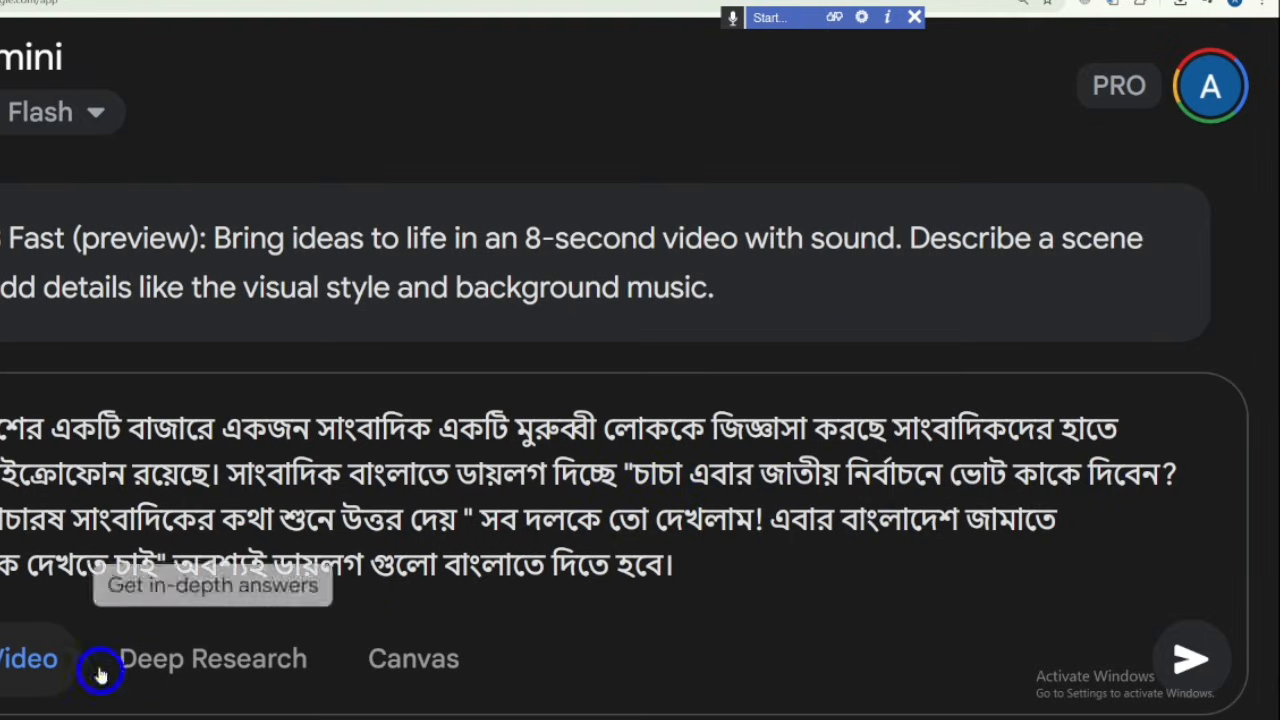
{"action": "left_click", "coordinate": [63, 512]}
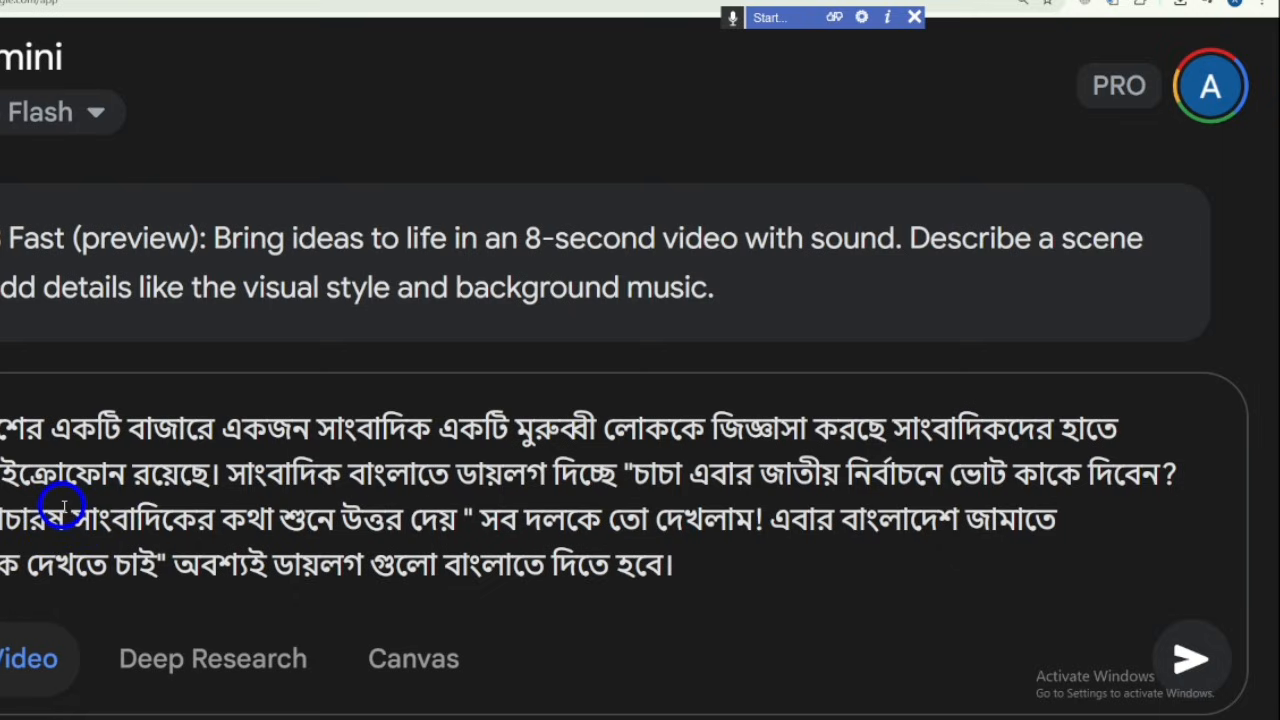
{"action": "key", "text": "BackSpace"}
{"action": "key", "text": "BackSpace"}
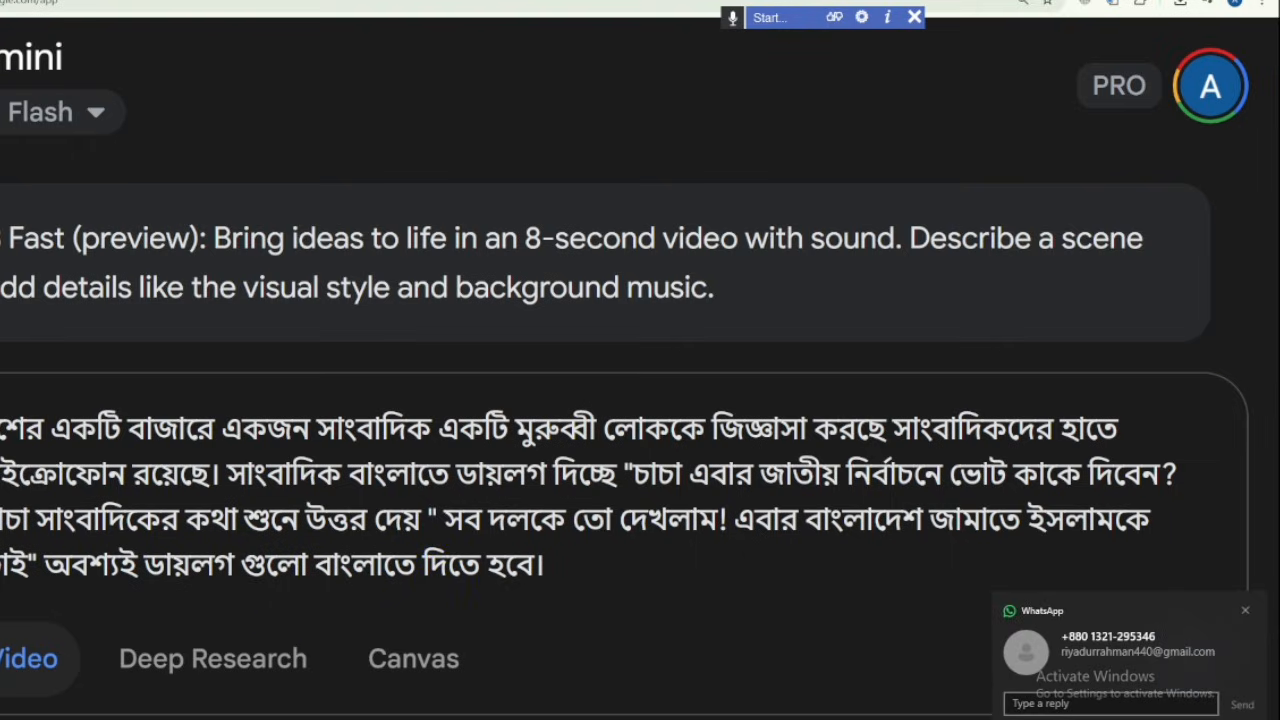
Check the corrected Bengali prompt, dismiss the message notification, and submit the prompt to generate the video
{"action": "left_click_drag", "start_coordinate": [2, 428], "coordinate": [588, 551]}
{"action": "left_click", "coordinate": [590, 553]}
{"action": "left_click", "coordinate": [1250, 611]}
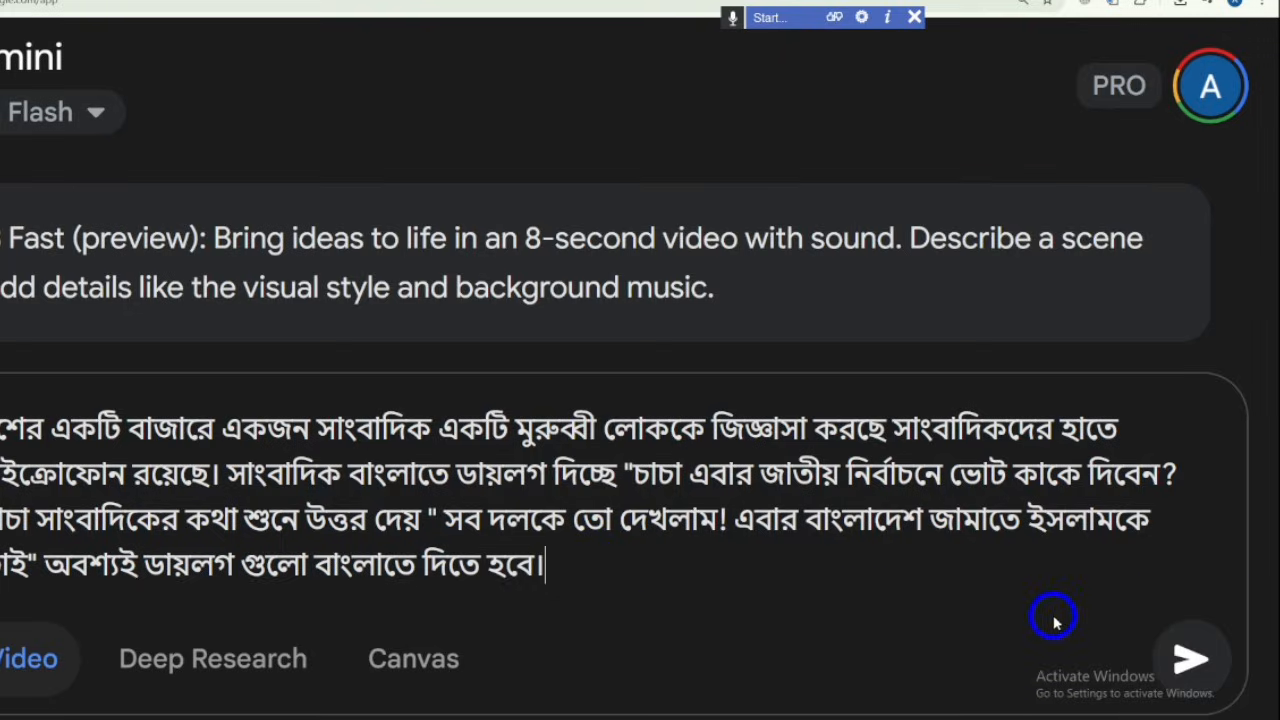
{"action": "left_click", "coordinate": [1190, 657]}
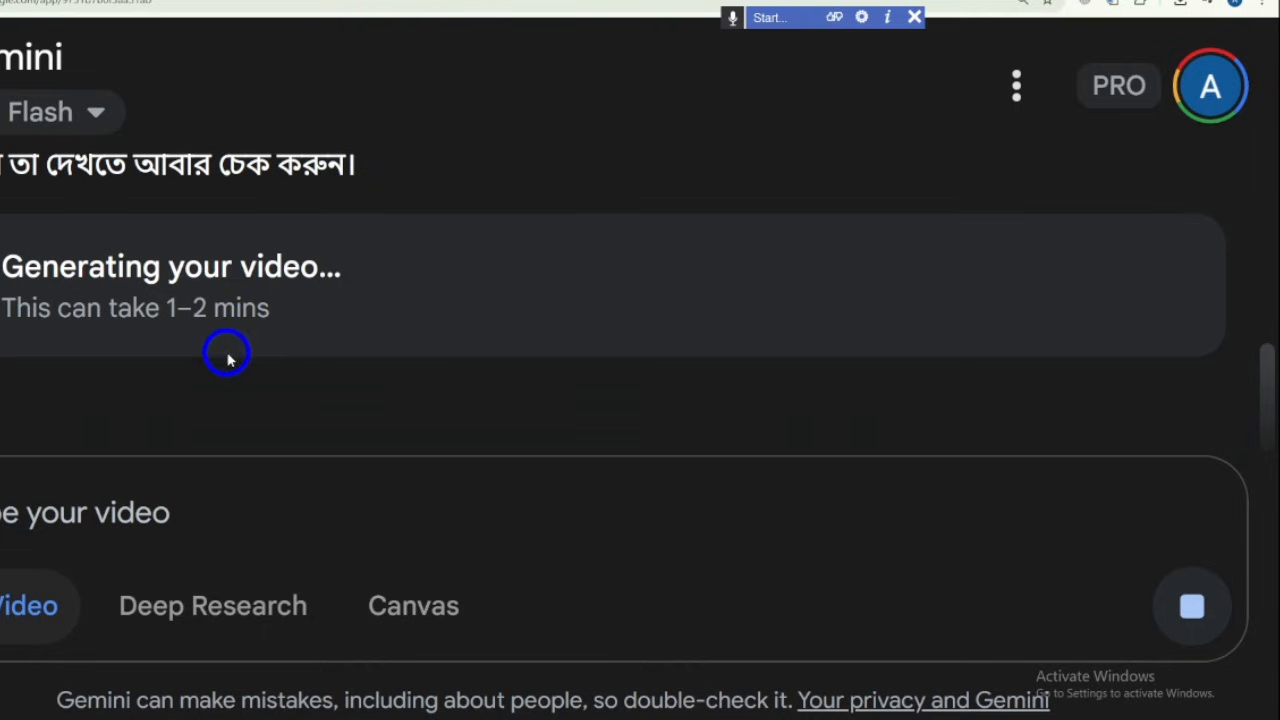
Switch to the Flow project in the browser and look through its earlier video generations
{"action": "left_click", "coordinate": [225, 0]}
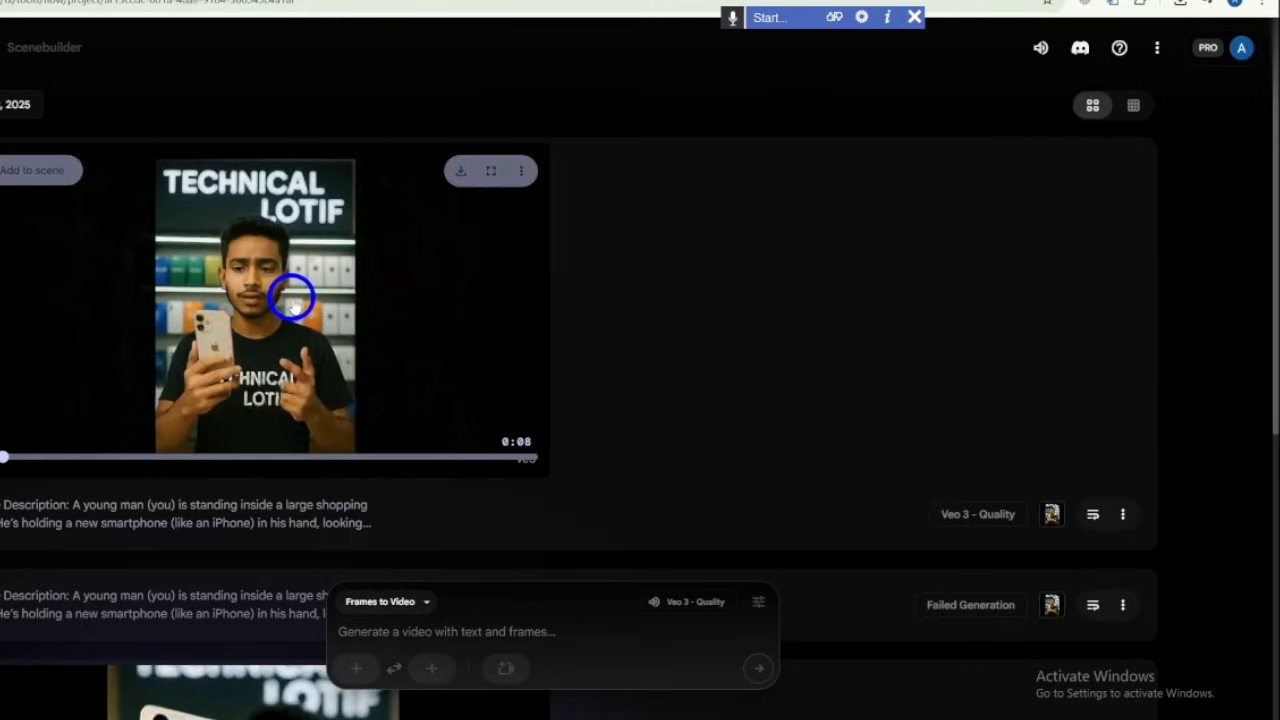
{"action": "scroll", "coordinate": [291, 323], "scroll_direction": "down", "scroll_amount": 1}
{"action": "scroll", "coordinate": [287, 345], "scroll_direction": "down", "scroll_amount": 3}
{"action": "scroll", "coordinate": [286, 345], "scroll_direction": "down", "scroll_amount": 2}
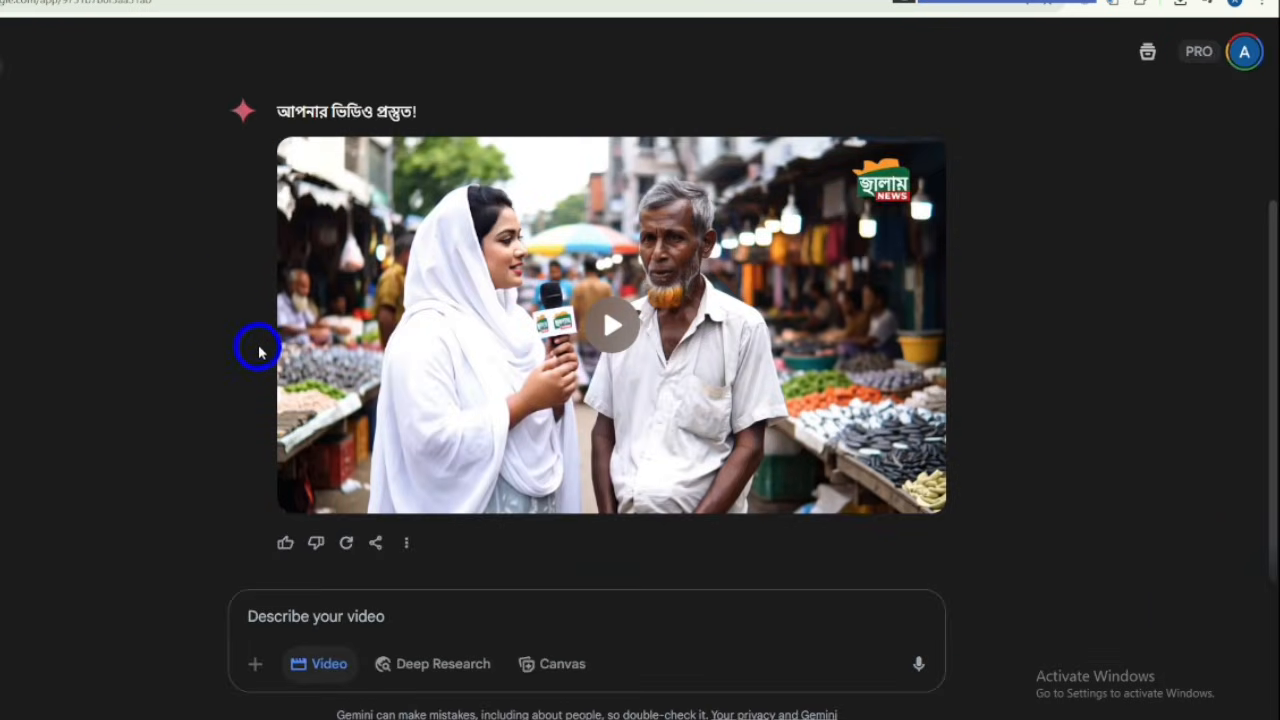
Examine the generated market-interview video in the Gemini chat together with its prompt
{"action": "mouse_move", "coordinate": [417, 323]}
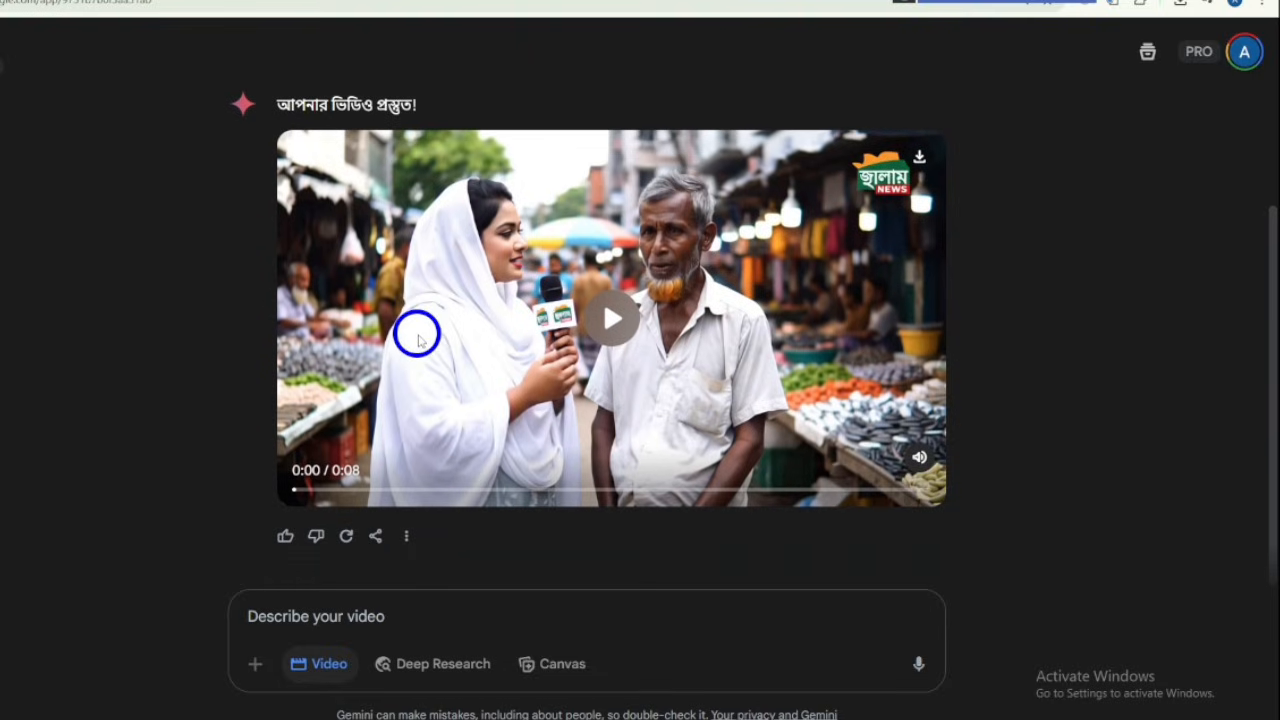
{"action": "scroll", "coordinate": [417, 330], "scroll_direction": "up", "scroll_amount": 2}
{"action": "scroll", "coordinate": [417, 330], "scroll_direction": "down", "scroll_amount": 1}
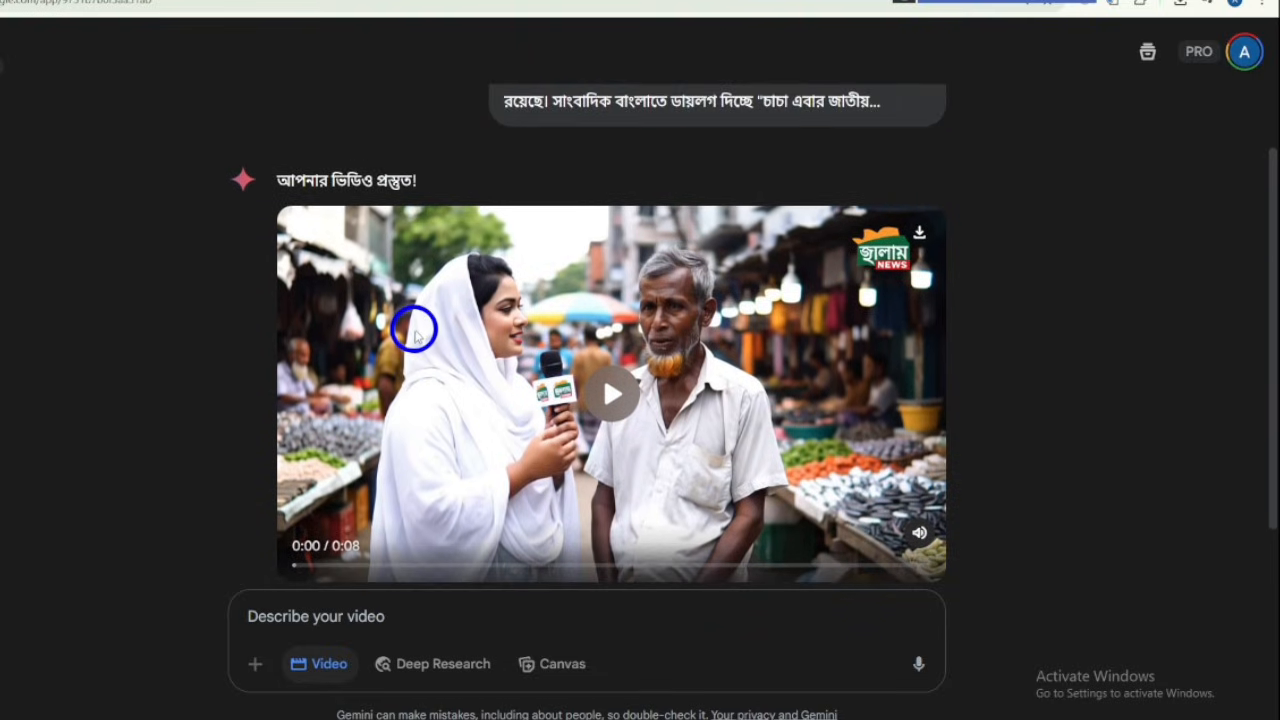